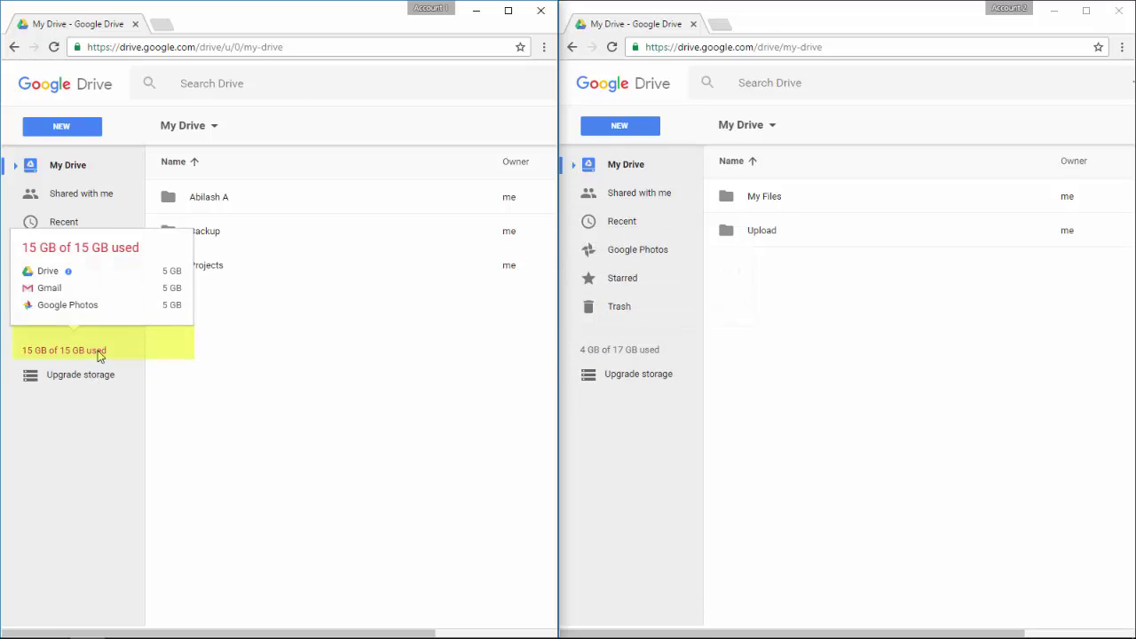
# - List files by storage used and locate Source 1.rar (572 MB) in Projects › Source Files
pyautogui.click(69, 273)
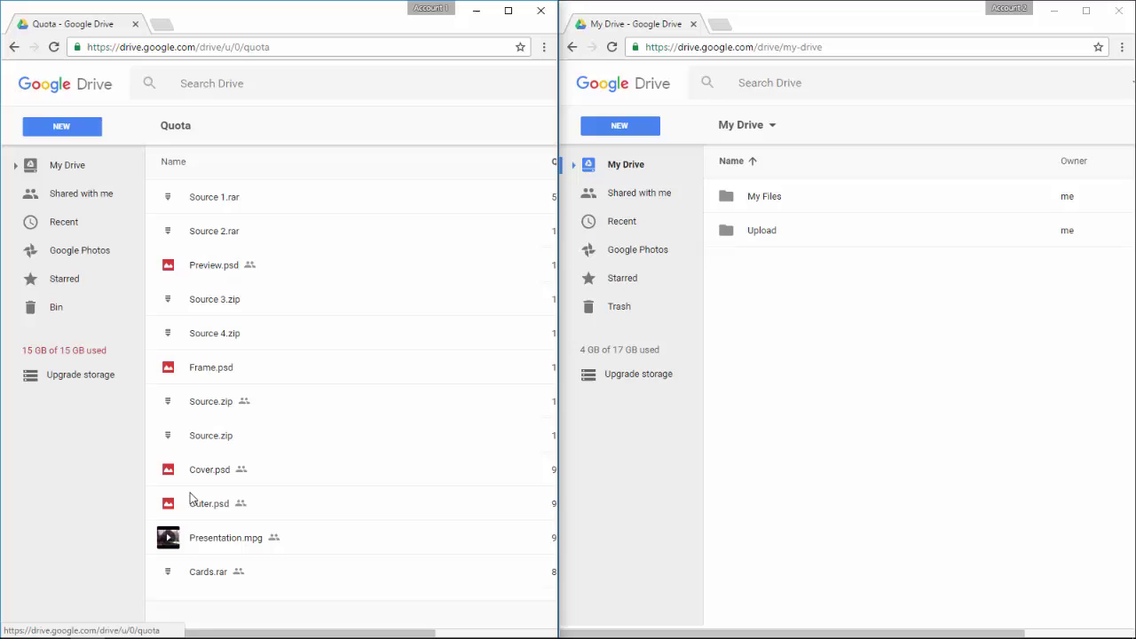
pyautogui.moveTo(317, 633); pyautogui.dragTo(404, 634)
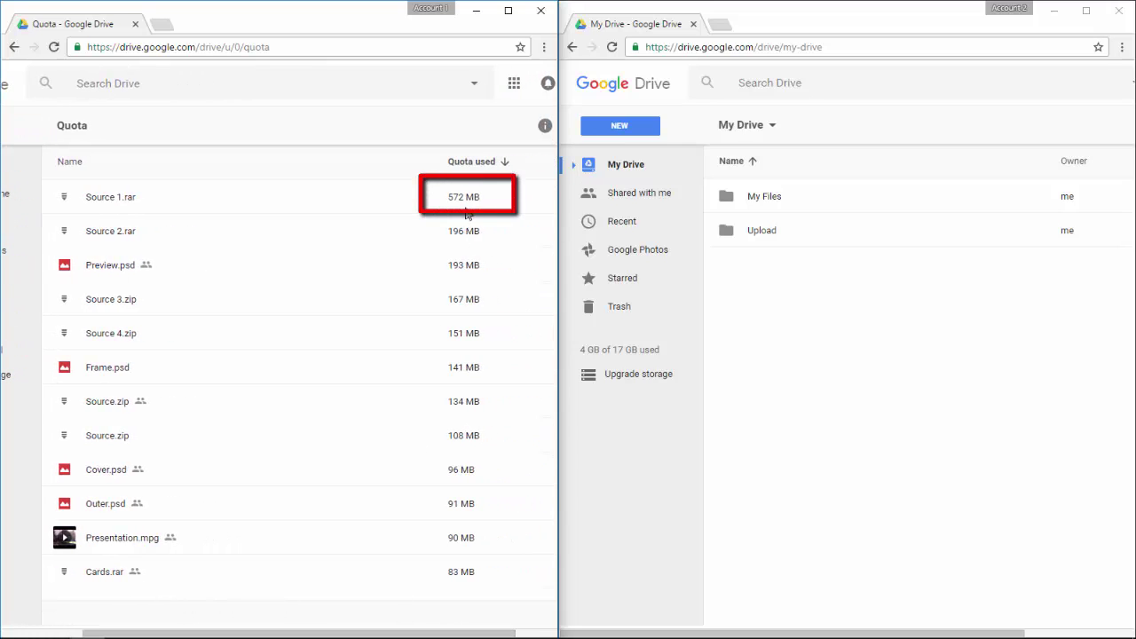
pyautogui.click(494, 201)
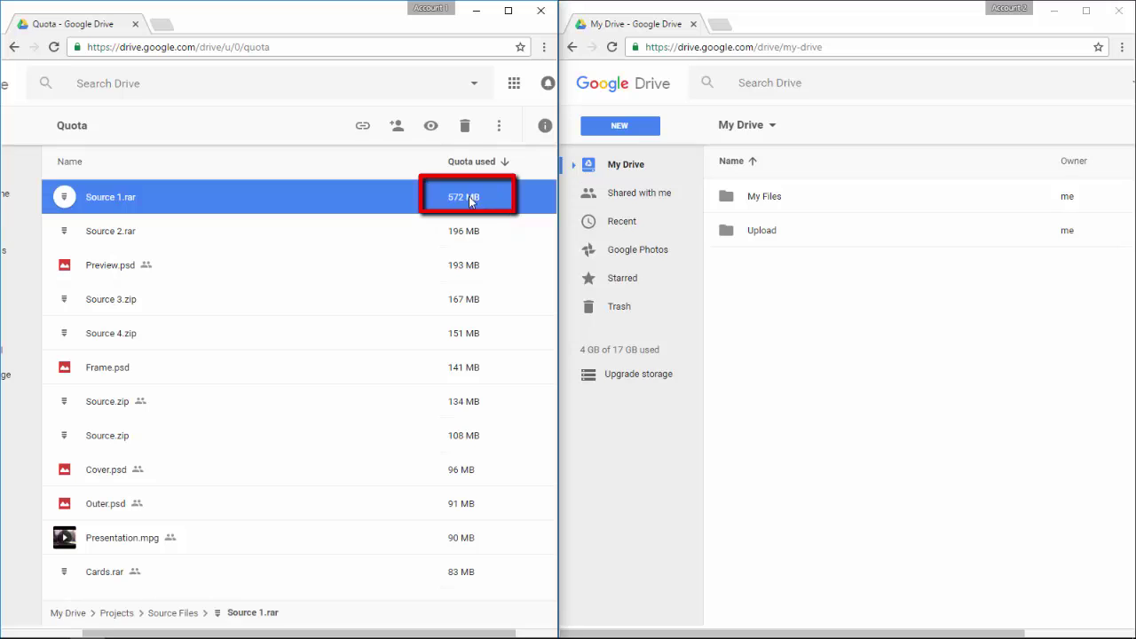
pyautogui.rightClick(238, 201)
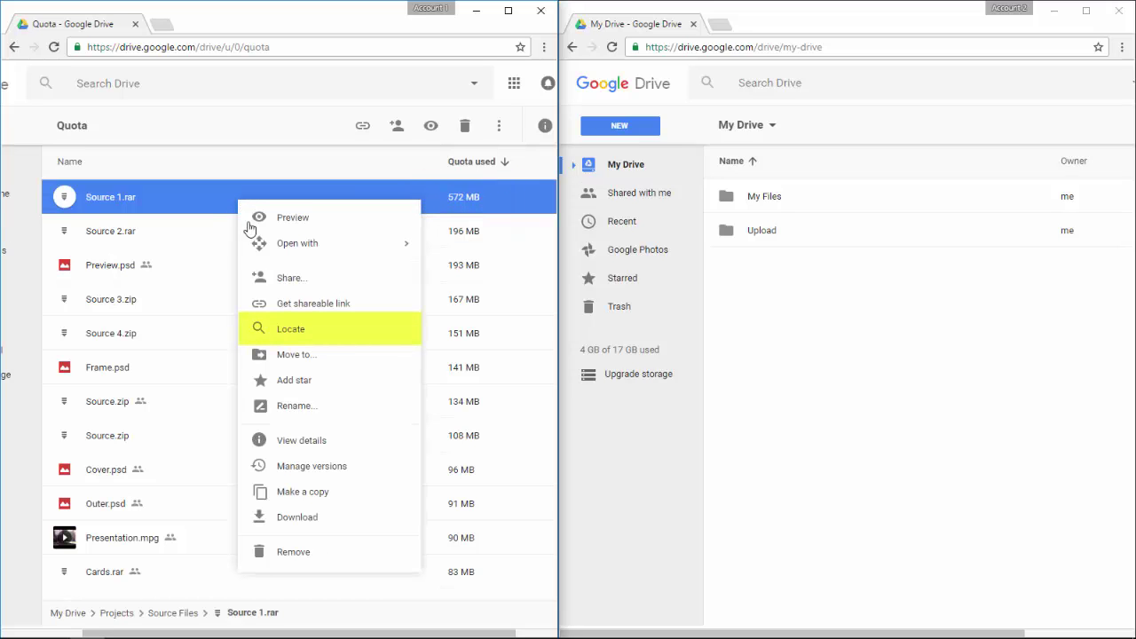
pyautogui.click(289, 332)
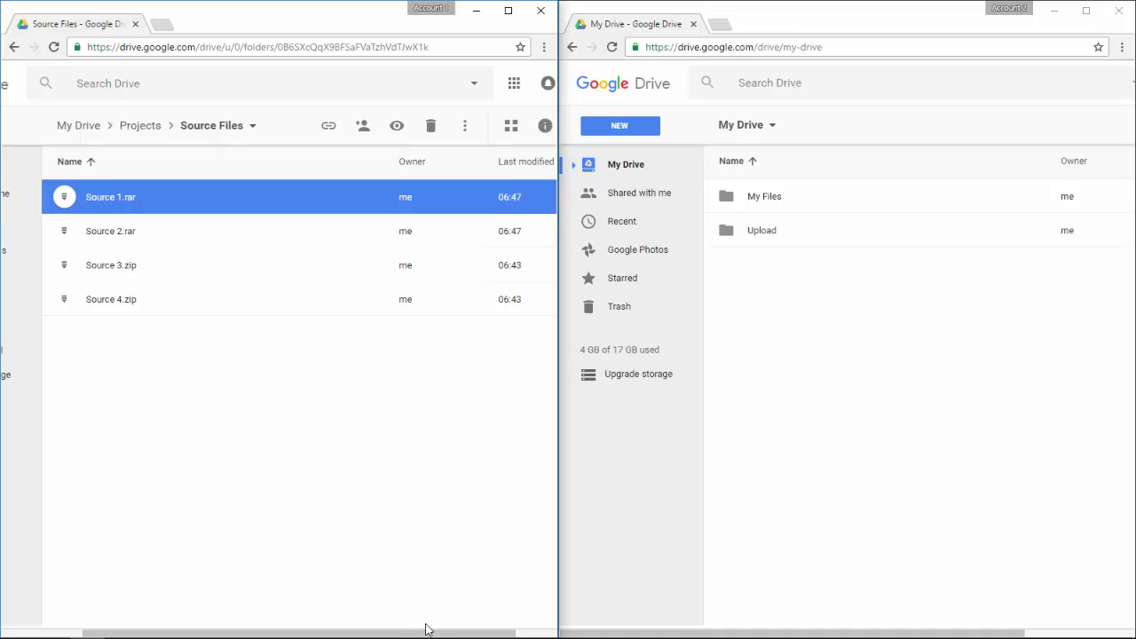
pyautogui.moveTo(419, 633); pyautogui.dragTo(333, 634)
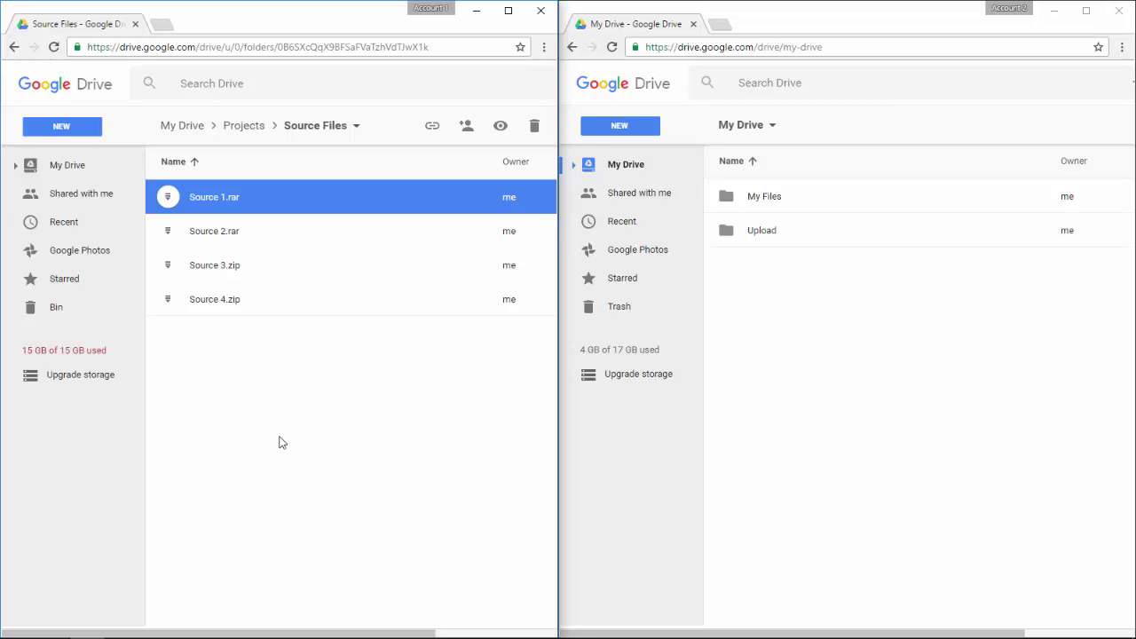
# - Share the four selected source archives with the secondary account as editors
pyautogui.moveTo(280, 430); pyautogui.dragTo(375, 197)
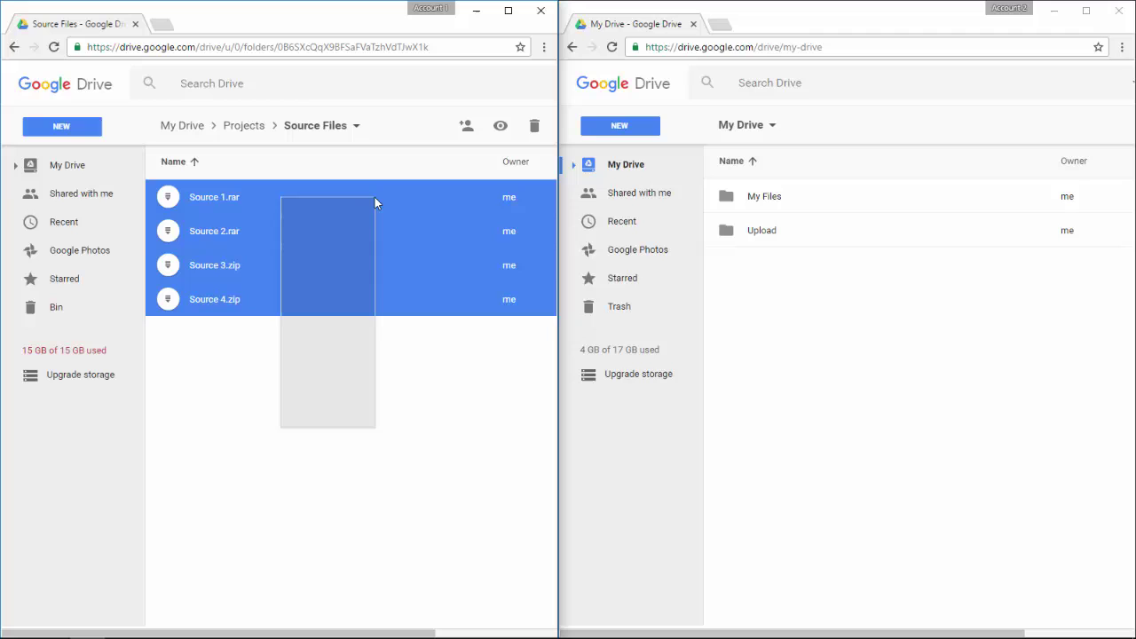
pyautogui.rightClick(375, 202)
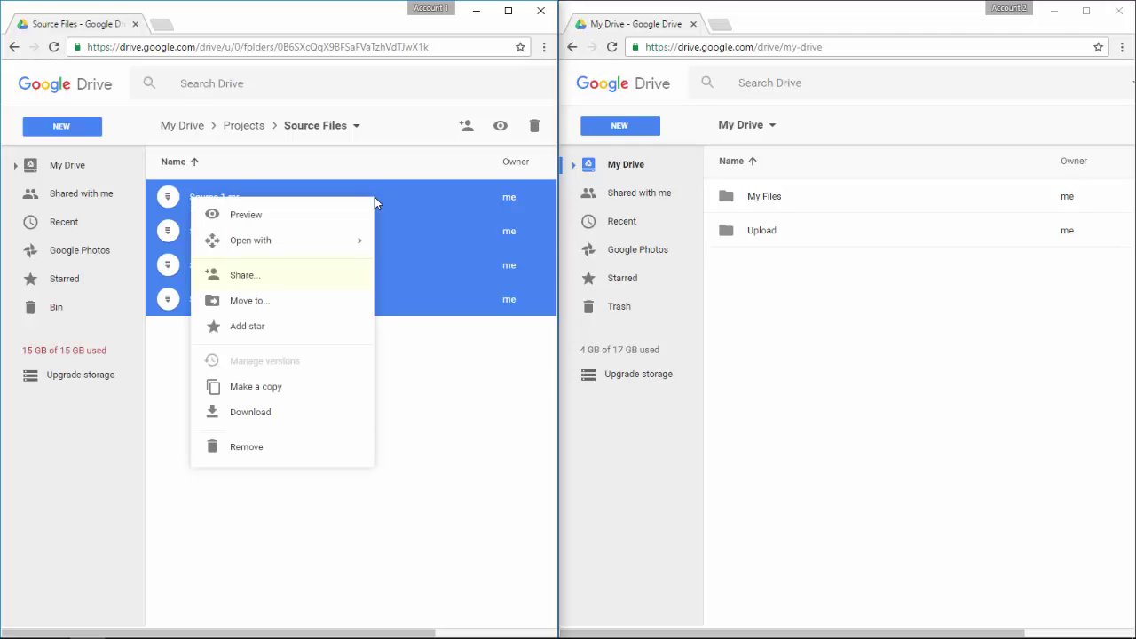
pyautogui.click(322, 282)
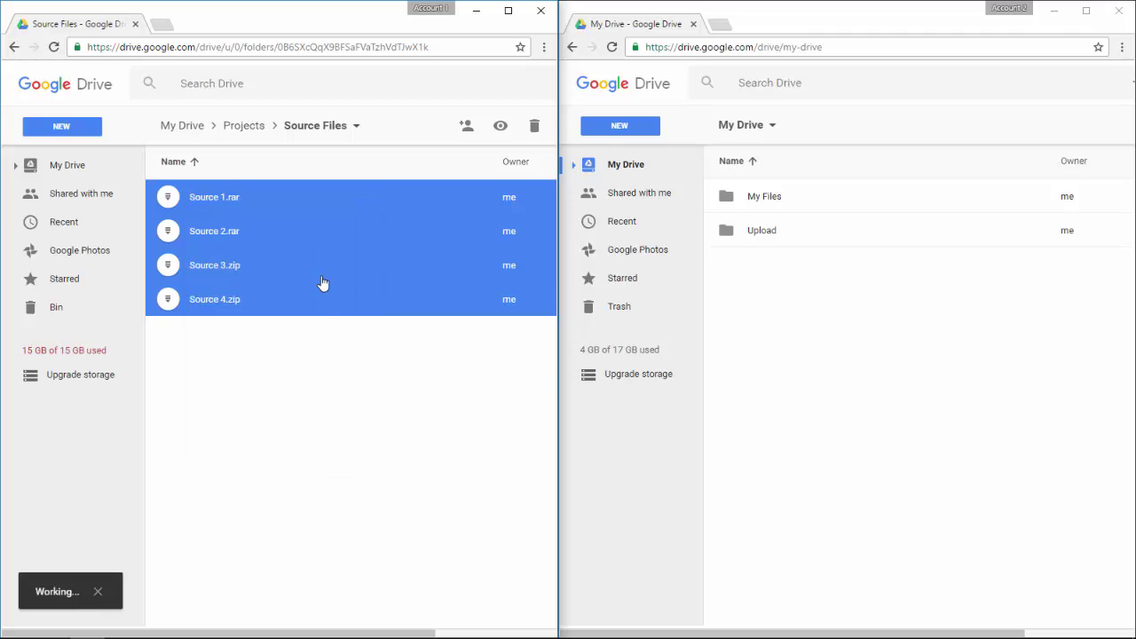
pyautogui.write('the')
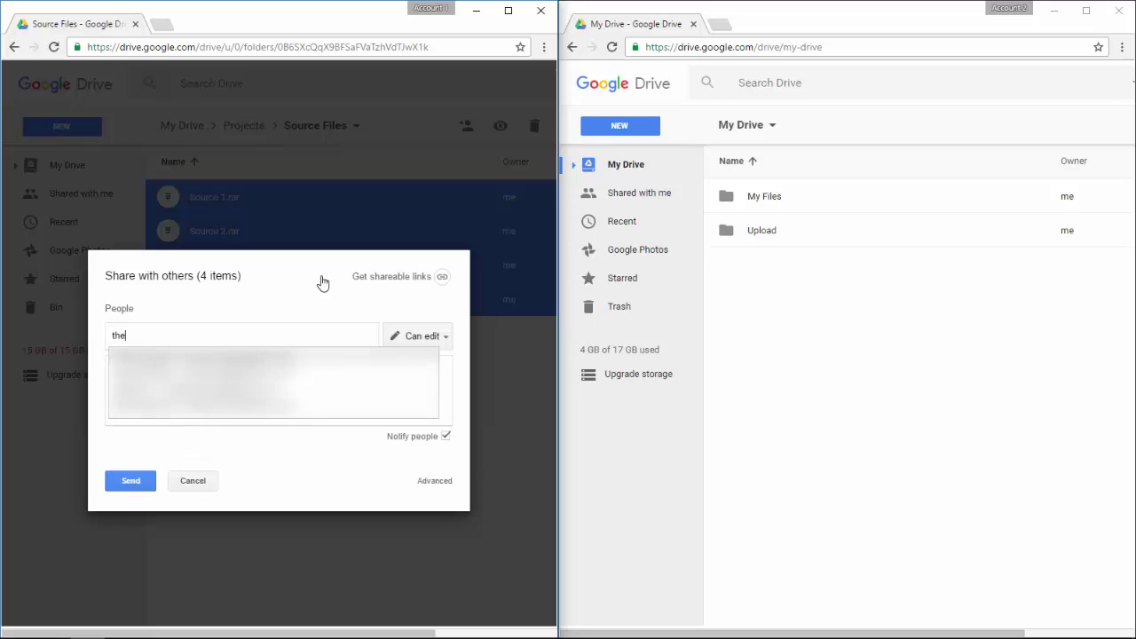
pyautogui.press('Return')
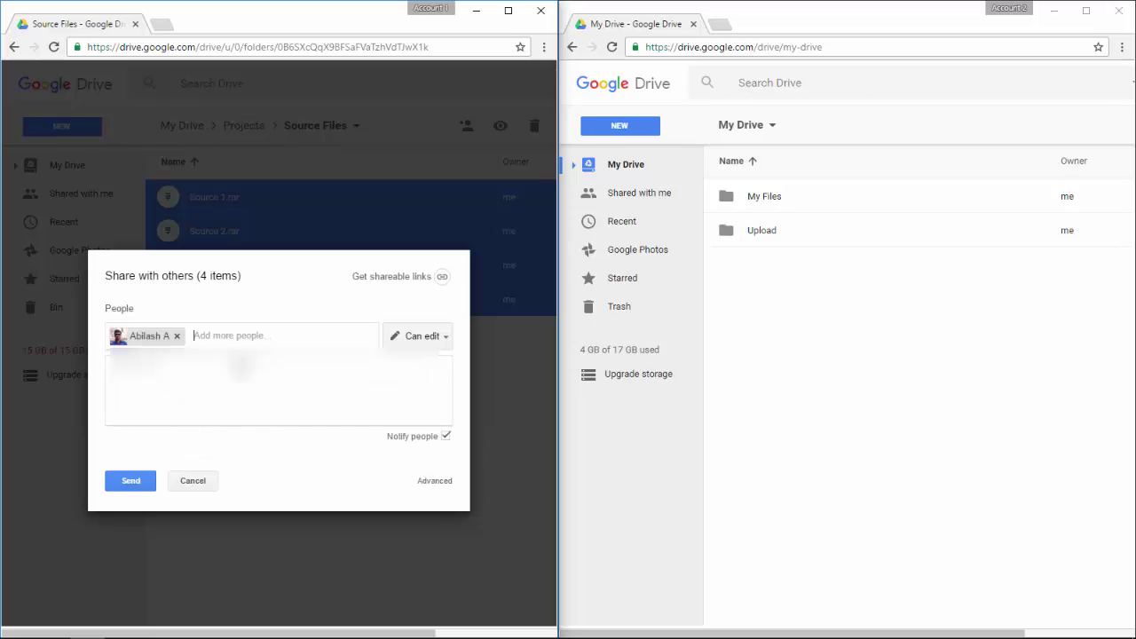
pyautogui.click(148, 485)
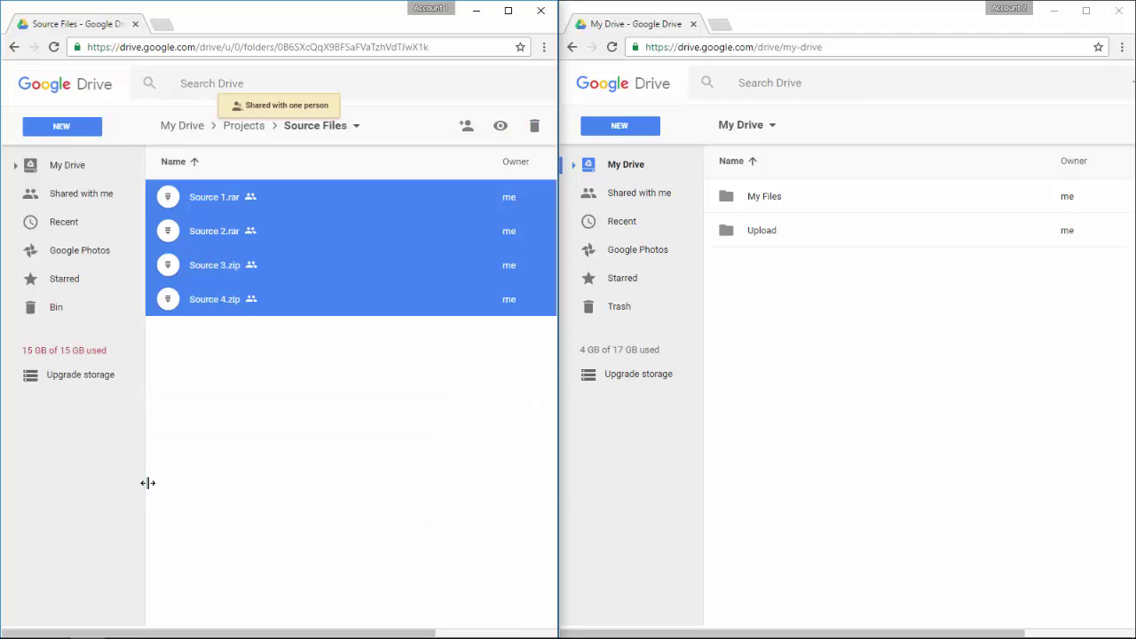
# - Make copies of the four files from the secondary account's Shared with me list
pyautogui.click(671, 194)
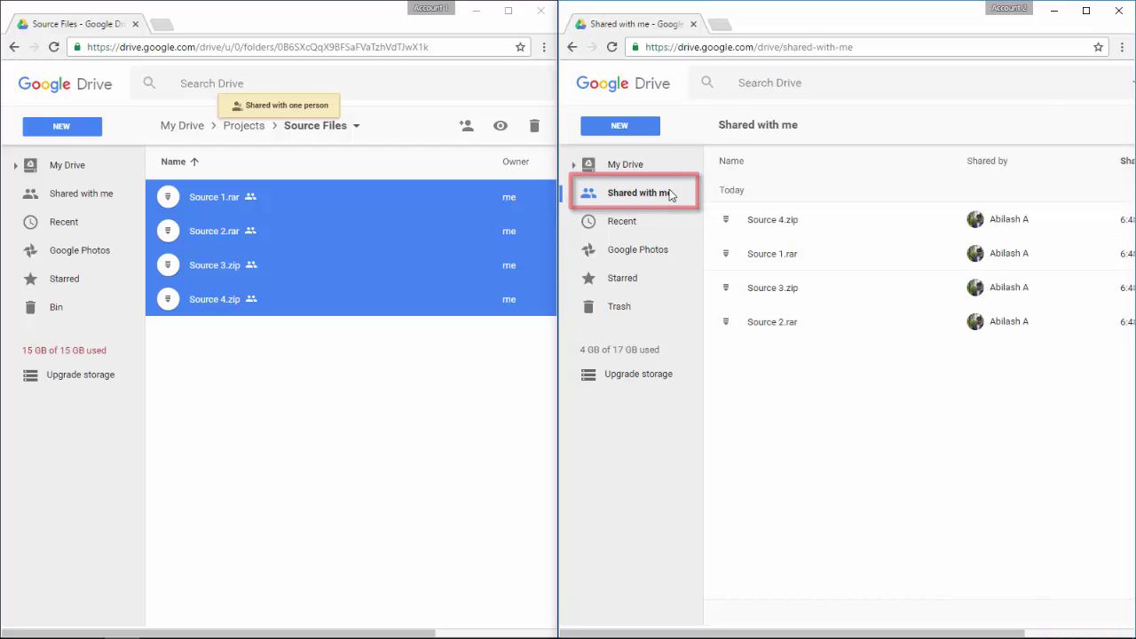
pyautogui.moveTo(962, 362); pyautogui.dragTo(1051, 202)
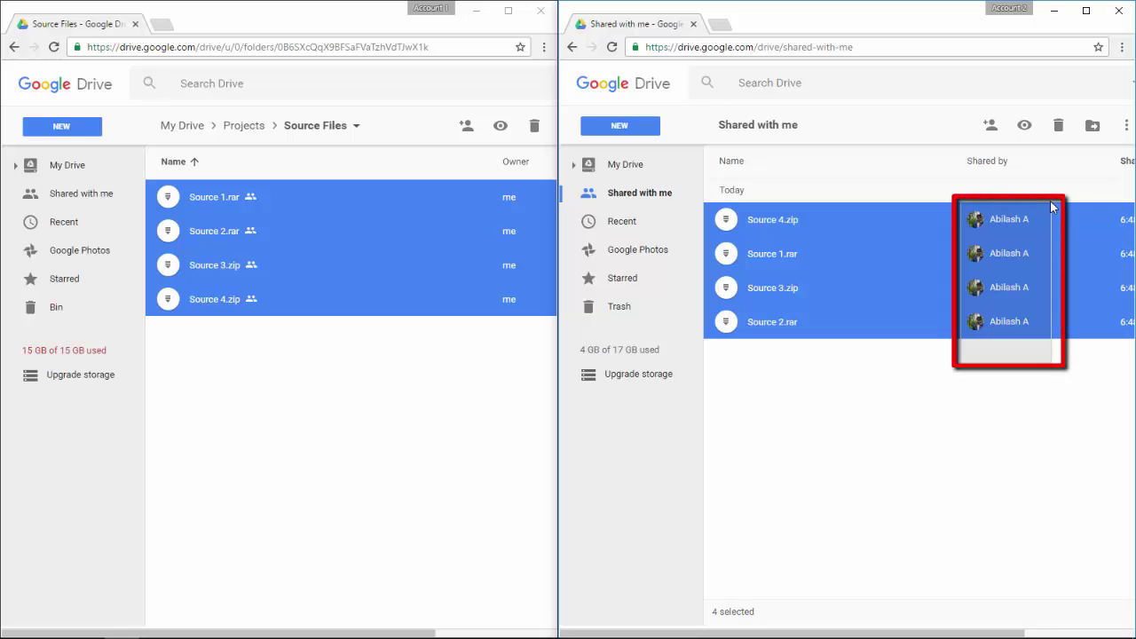
pyautogui.rightClick(830, 219)
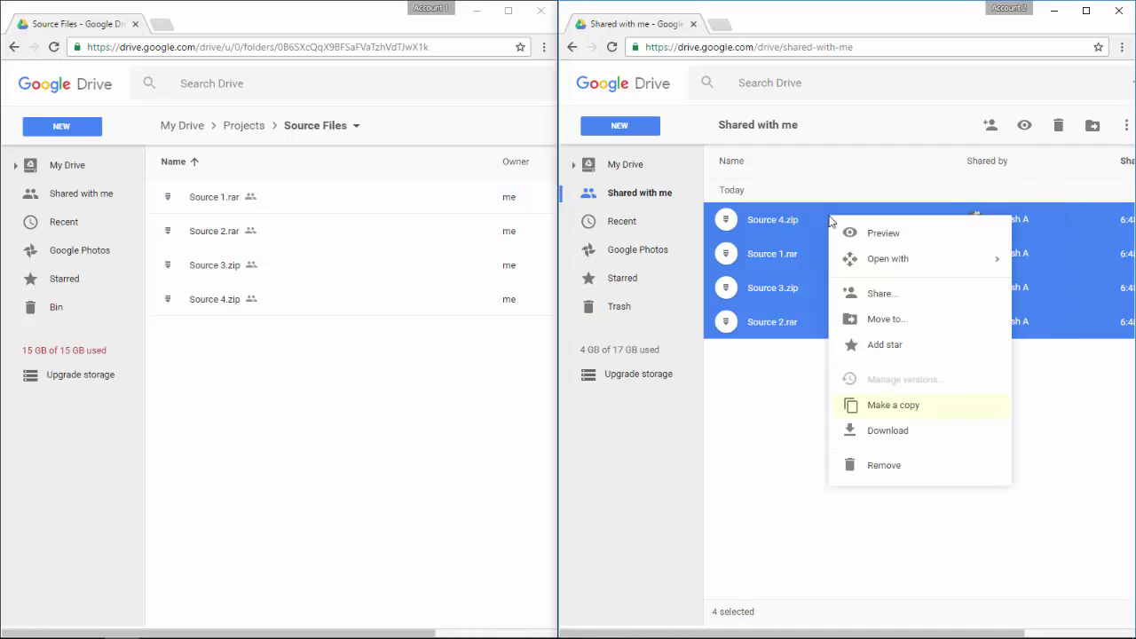
pyautogui.click(958, 414)
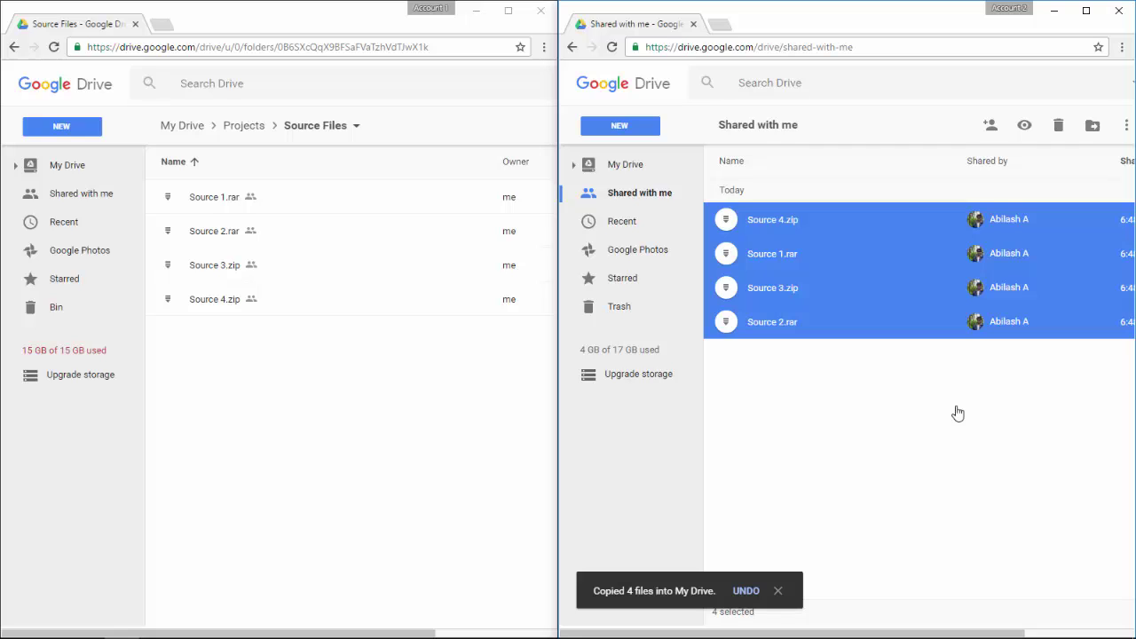
# - In the second account's My Drive, rename 'Copy of Source 1.rar' to 'Source 1.rar'
pyautogui.click(649, 170)
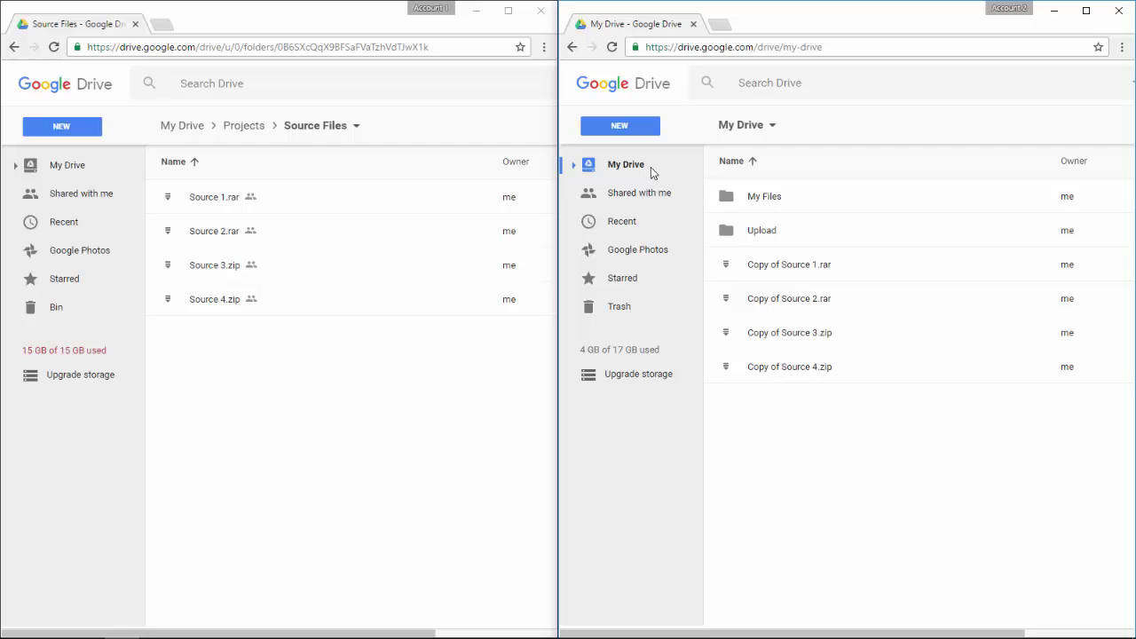
pyautogui.click(792, 263)
pyautogui.rightClick(792, 264)
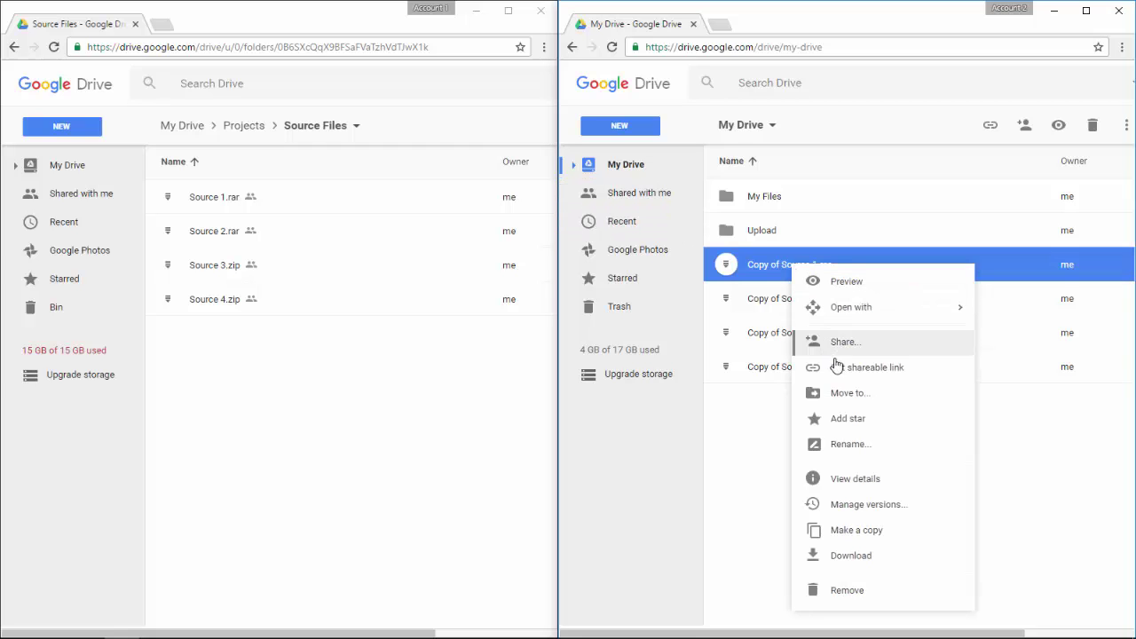
pyautogui.click(860, 443)
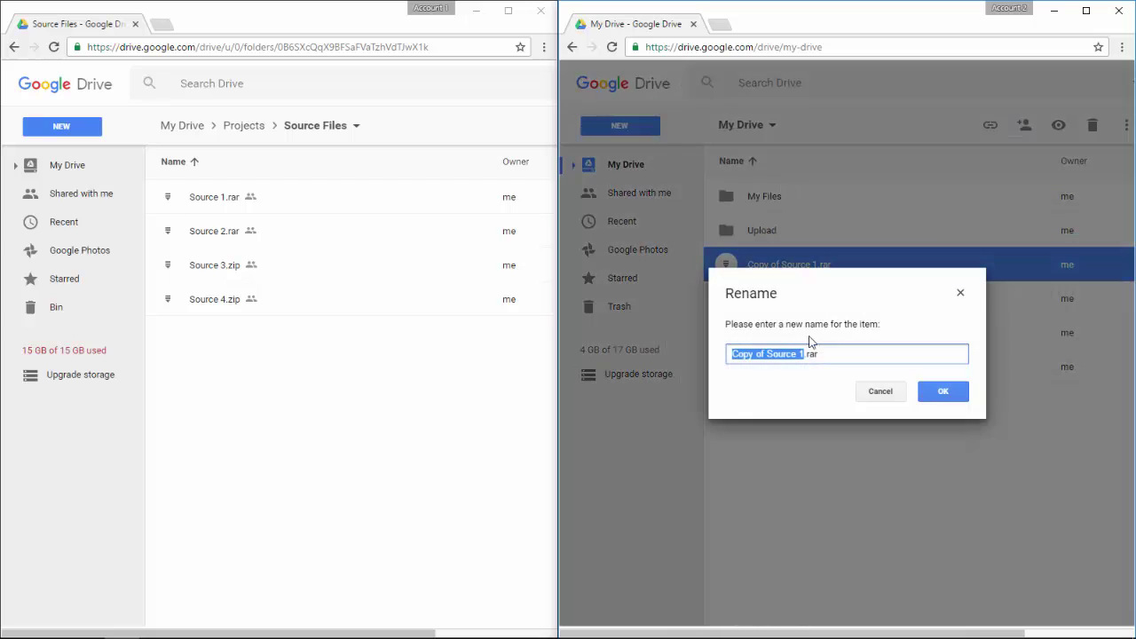
pyautogui.click(766, 354)
pyautogui.press('BackSpace')
pyautogui.press('BackSpace')
pyautogui.press('BackSpace')
pyautogui.press('BackSpace')
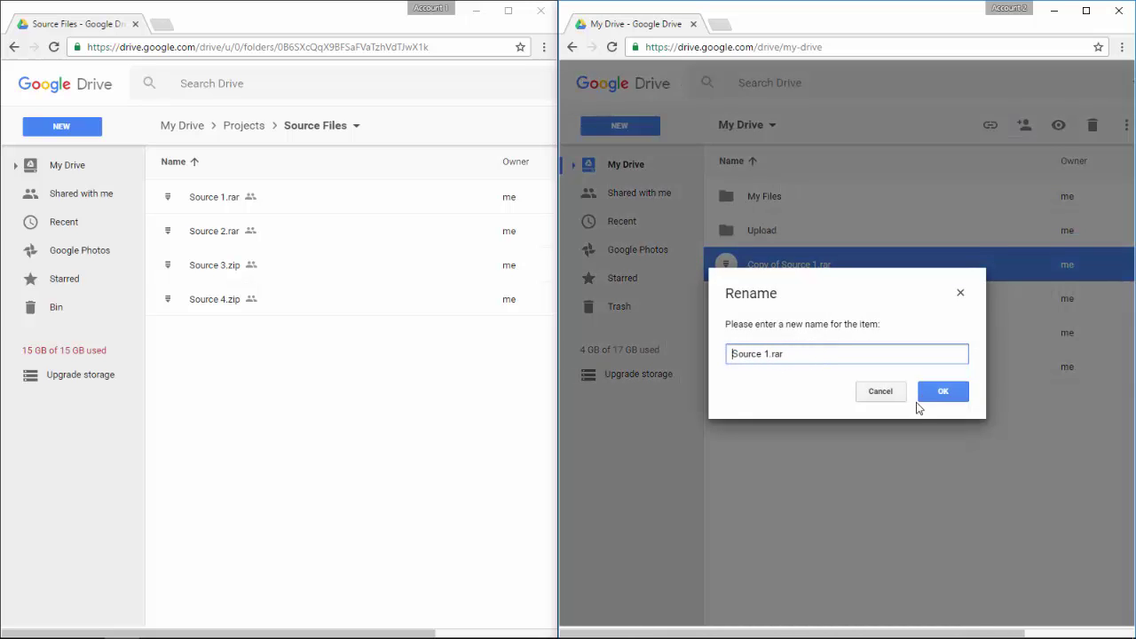
pyautogui.click(921, 398)
# - Rename the copies of Source 4 and Source 3 to 'Source 4' and 'Source 3'
pyautogui.rightClick(778, 335)
pyautogui.click(839, 440)
pyautogui.write('Source 4')
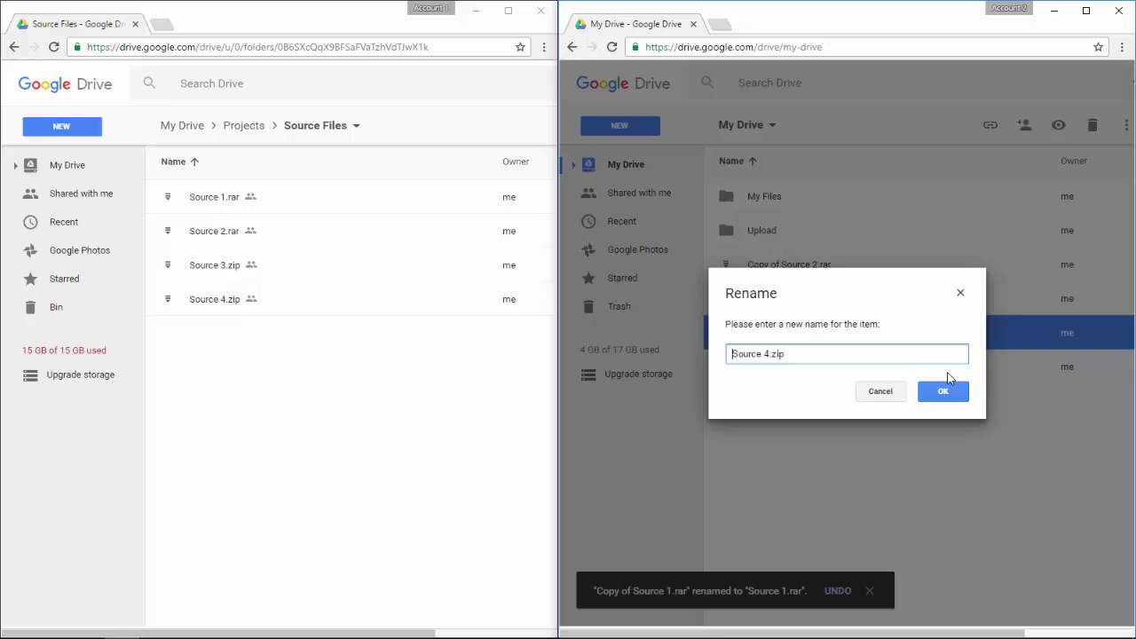
pyautogui.click(944, 392)
pyautogui.rightClick(781, 299)
pyautogui.click(839, 440)
pyautogui.write('Source 3')
pyautogui.click(944, 391)
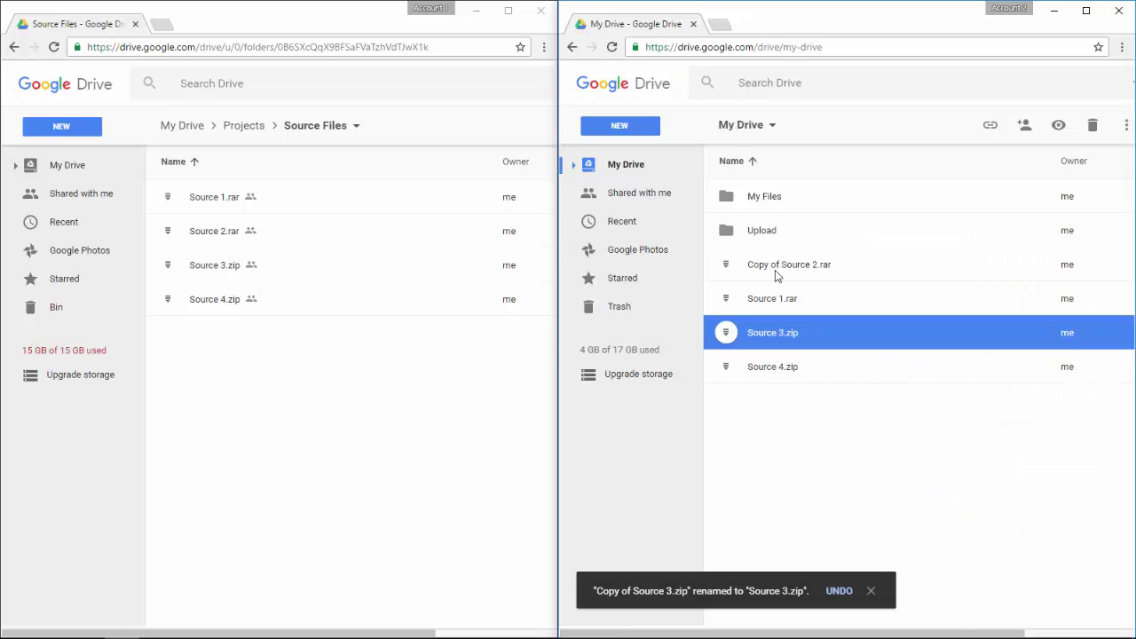
# - Rename 'Copy of Source 2.rar' to 'Source 2.rar'
pyautogui.rightClick(775, 266)
pyautogui.click(839, 448)
pyautogui.click(775, 354)
pyautogui.press('BackSpace')
pyautogui.press('BackSpace')
pyautogui.press('BackSpace')
pyautogui.click(943, 390)
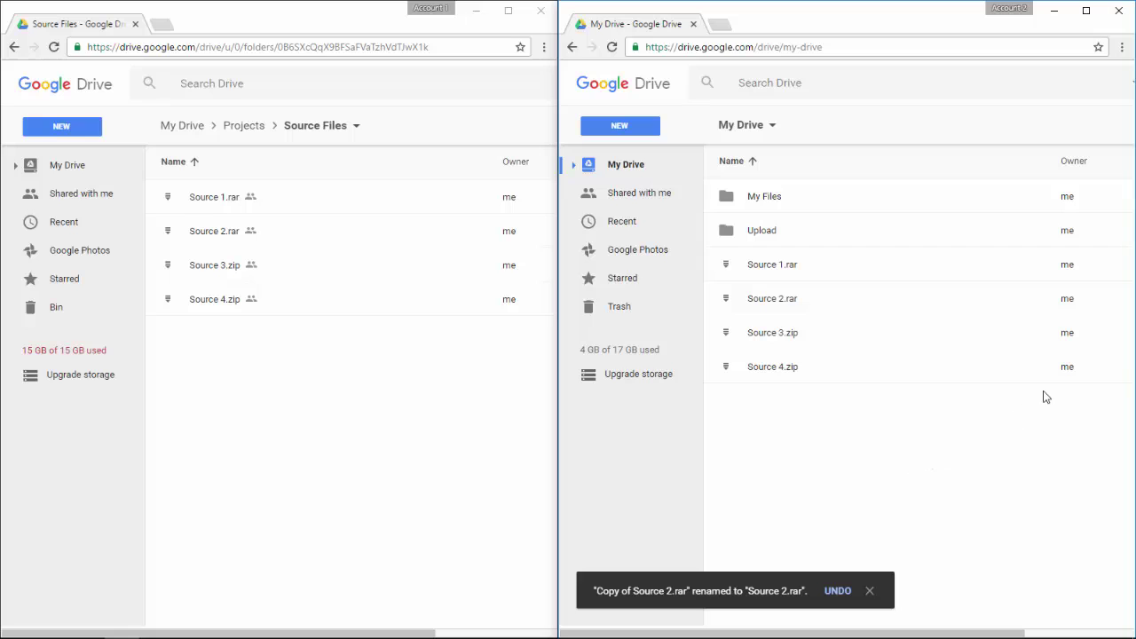
# - Create a 'Projects' folder with a 'Source Files' subfolder in the second account
pyautogui.moveTo(1052, 388); pyautogui.dragTo(1089, 261)
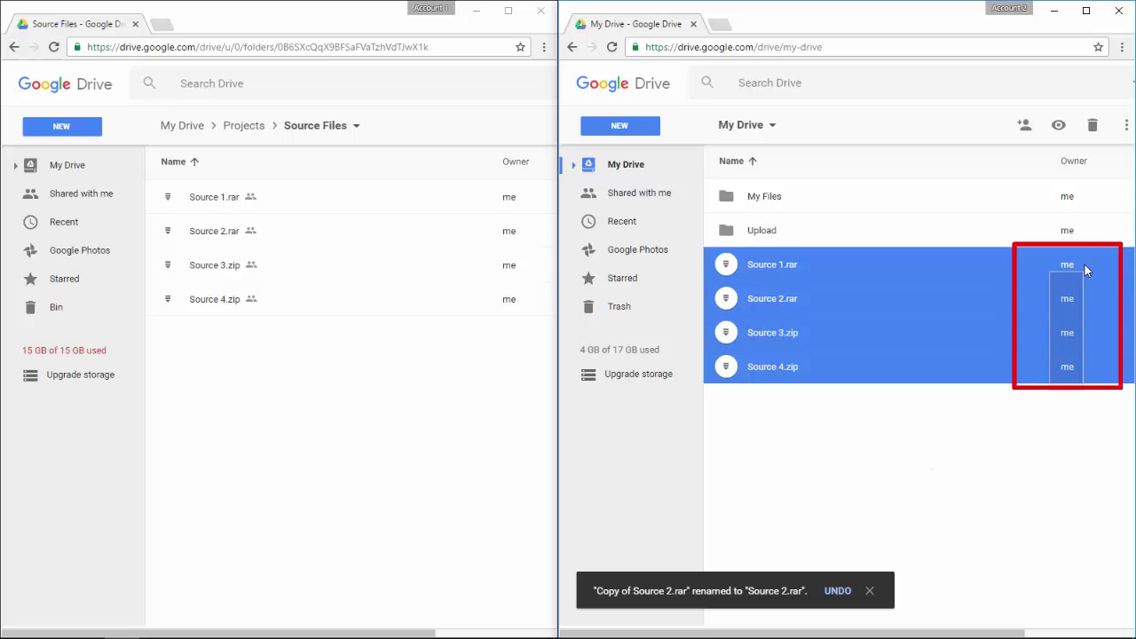
pyautogui.moveTo(1089, 261); pyautogui.dragTo(1089, 261)
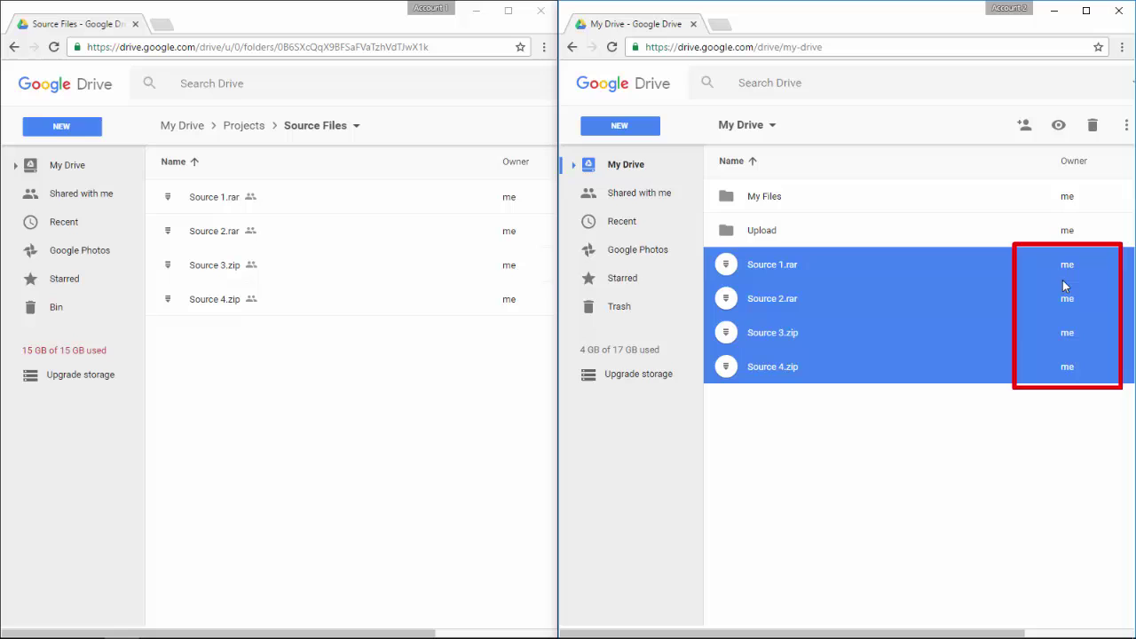
pyautogui.click(935, 424)
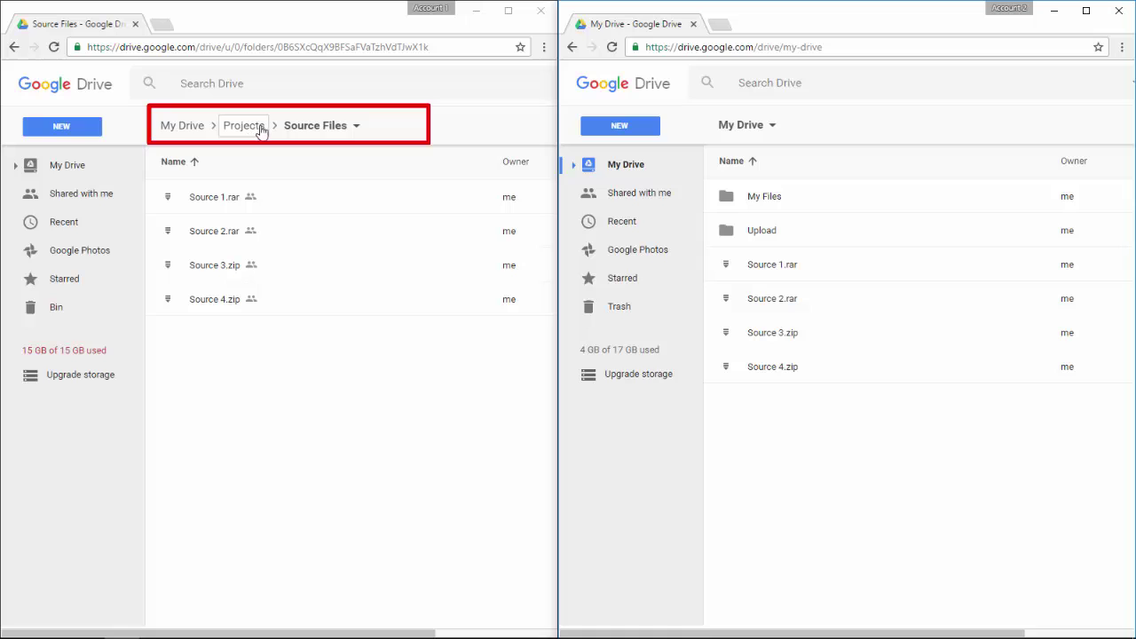
pyautogui.click(640, 125)
pyautogui.click(622, 153)
pyautogui.write('Proj')
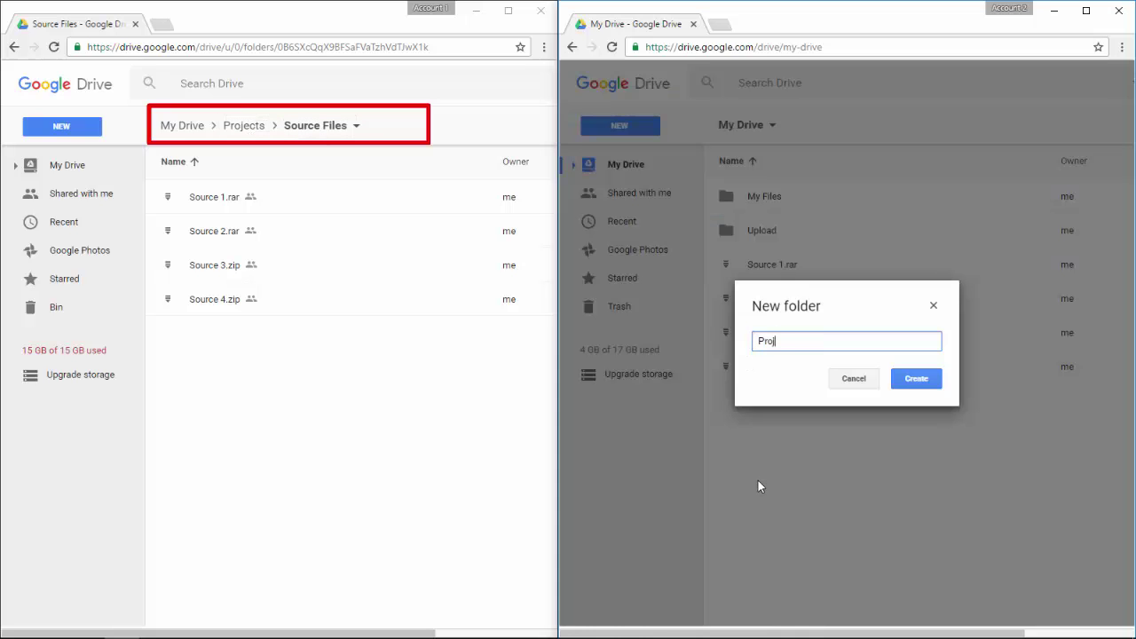
pyautogui.write('ects')
pyautogui.press('Return')
pyautogui.doubleClick(737, 195)
pyautogui.hotkey('shift', 'f')
pyautogui.write('Source Fi')
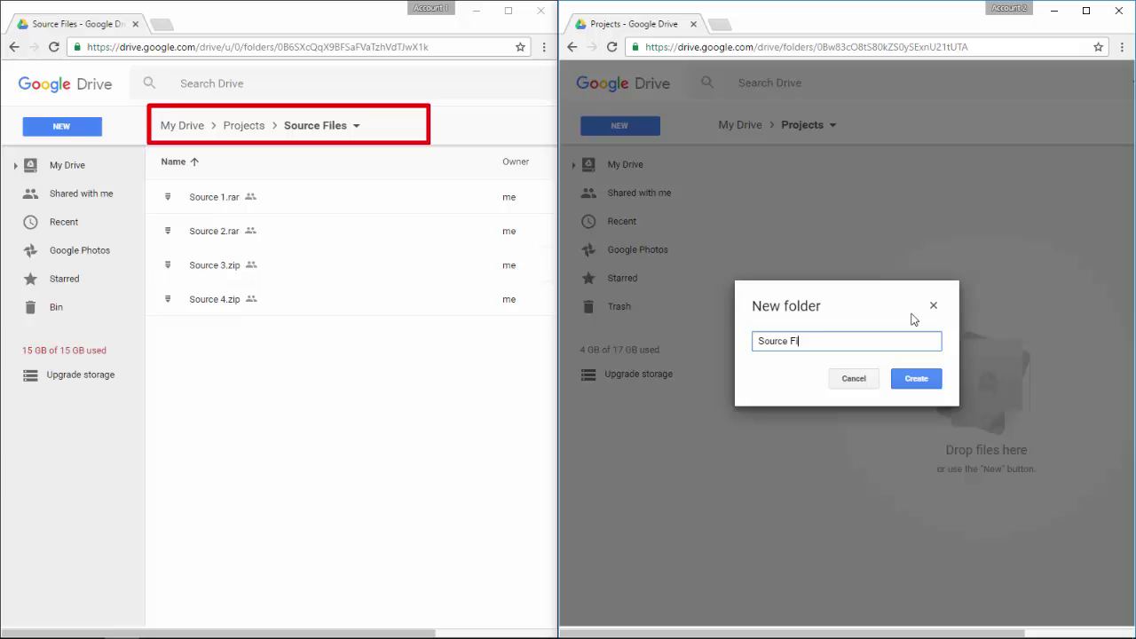
pyautogui.write('les')
pyautogui.press('Return')
# - Move the four Source archives into Projects › Source Files and check they arrived
pyautogui.click(741, 125)
pyautogui.moveTo(804, 446); pyautogui.dragTo(791, 302)
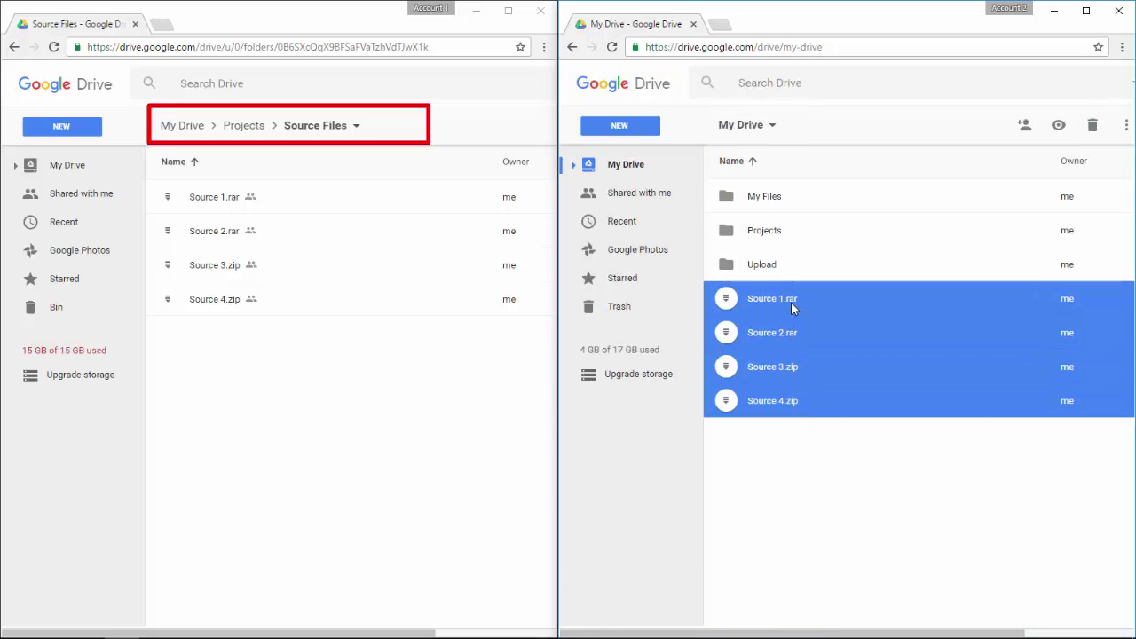
pyautogui.rightClick(790, 295)
pyautogui.click(844, 406)
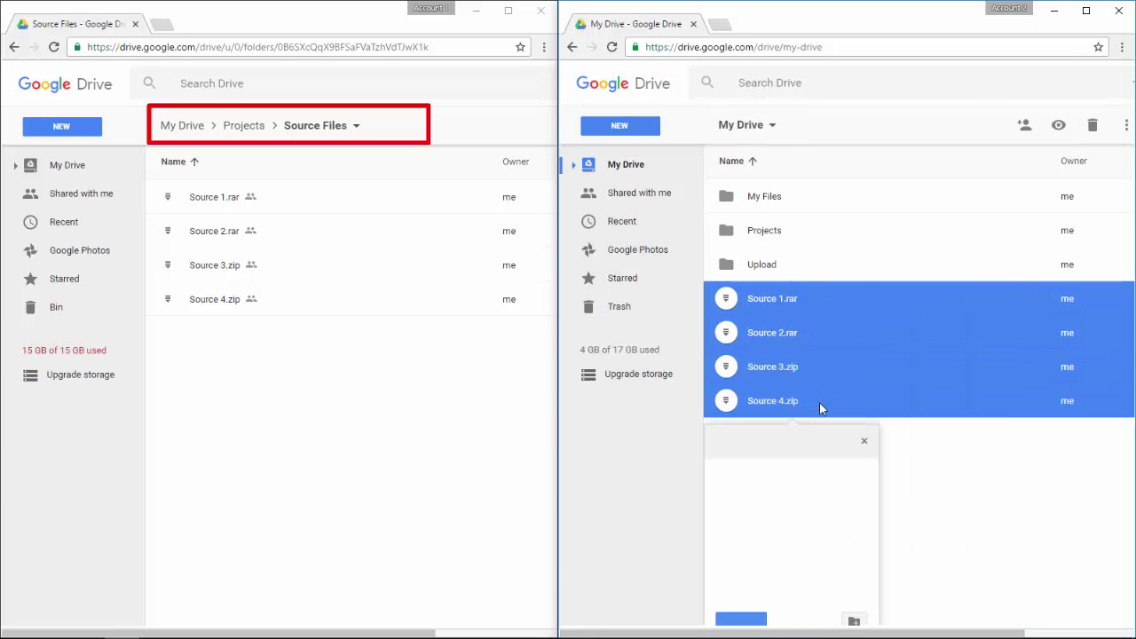
pyautogui.doubleClick(751, 495)
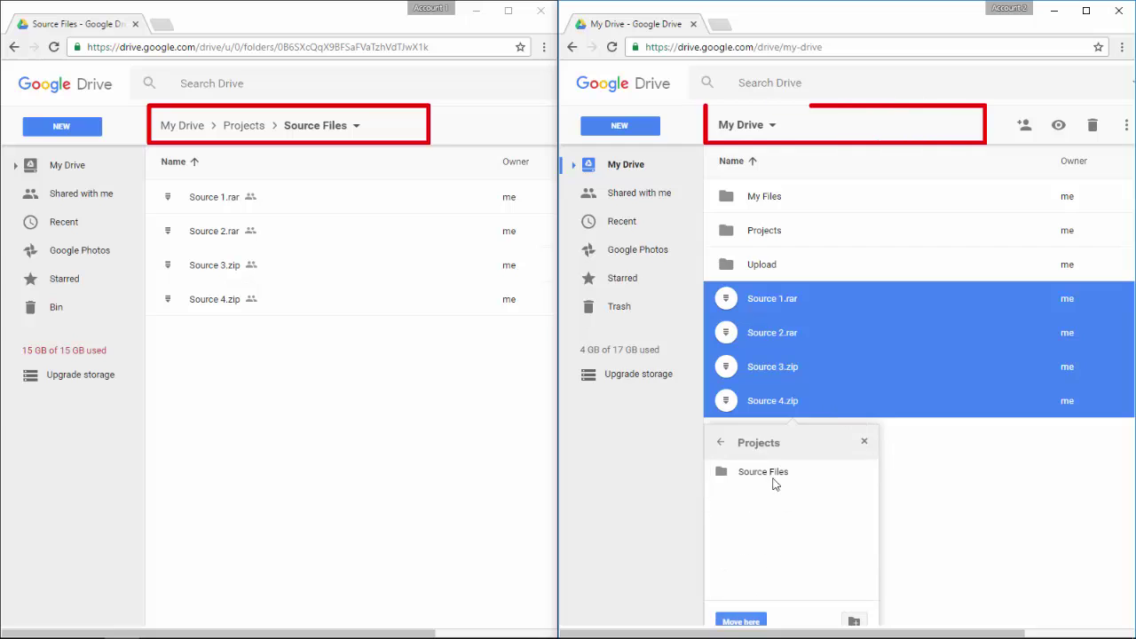
pyautogui.doubleClick(771, 473)
pyautogui.click(742, 621)
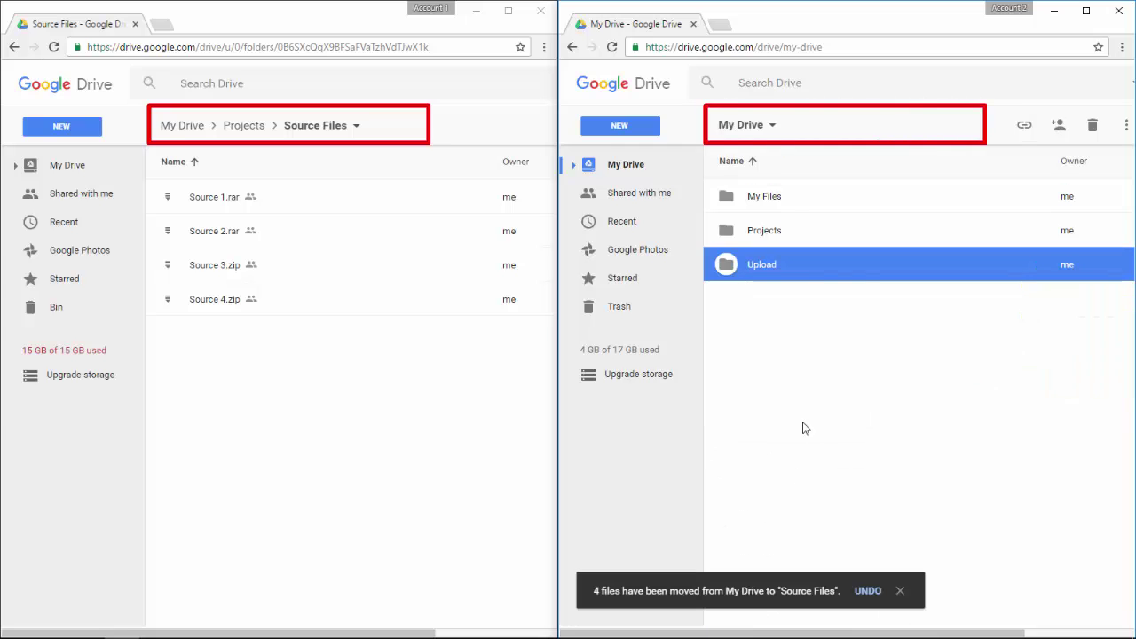
pyautogui.doubleClick(772, 238)
pyautogui.doubleClick(789, 200)
pyautogui.moveTo(1045, 332); pyautogui.dragTo(1079, 188)
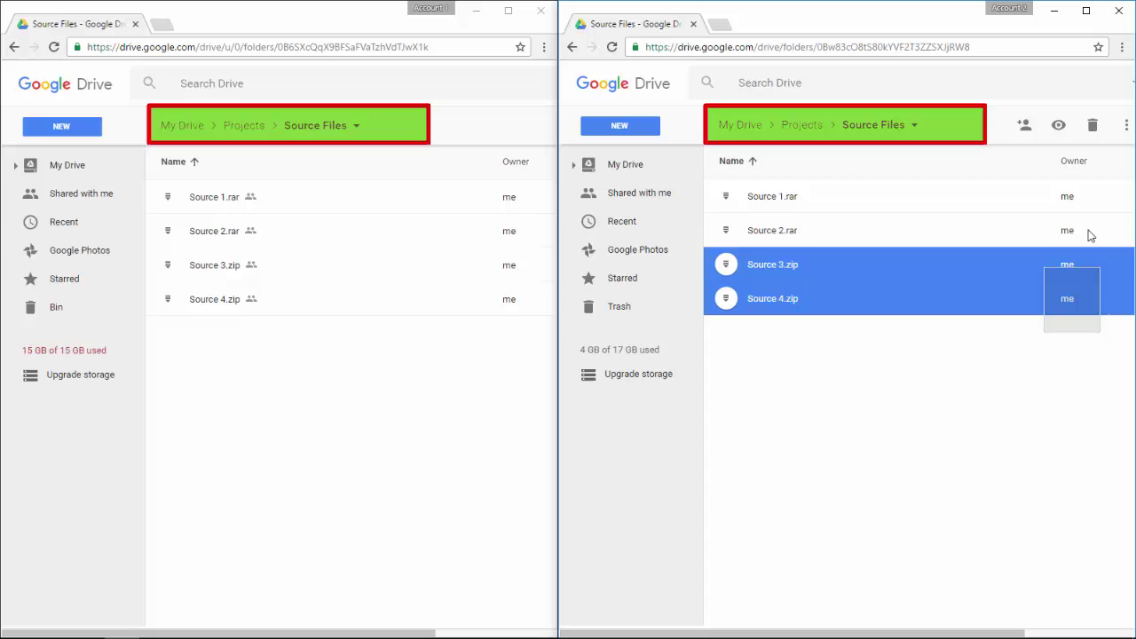
# - Remove the original Source Files folder from the first account's Projects folder
pyautogui.click(741, 125)
pyautogui.click(182, 125)
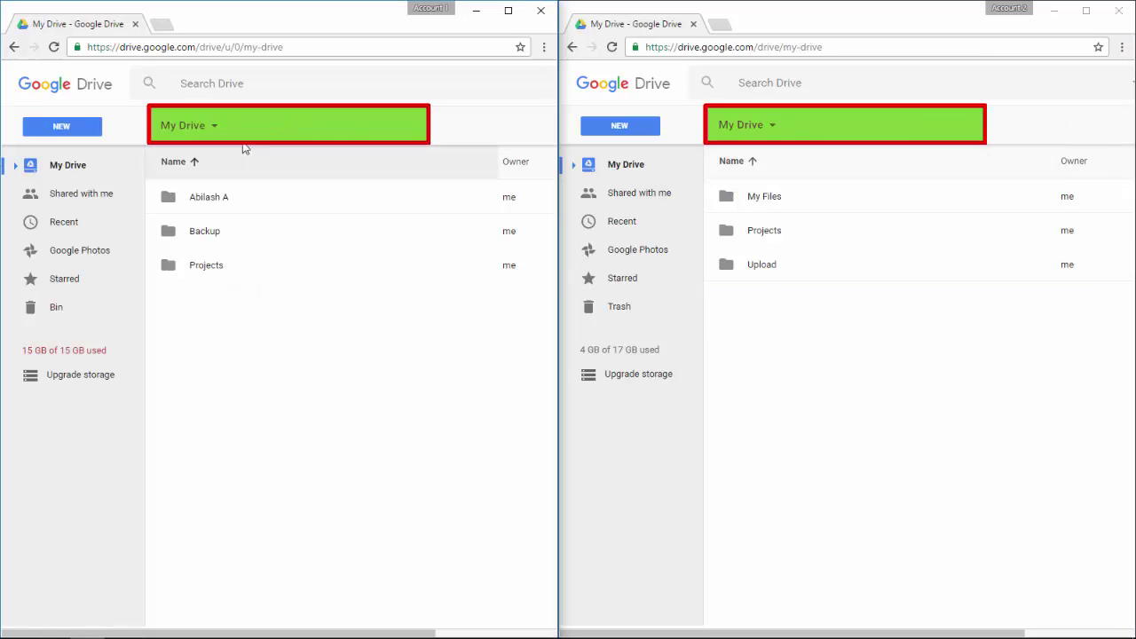
pyautogui.doubleClick(231, 266)
pyautogui.click(233, 268)
pyautogui.rightClick(234, 268)
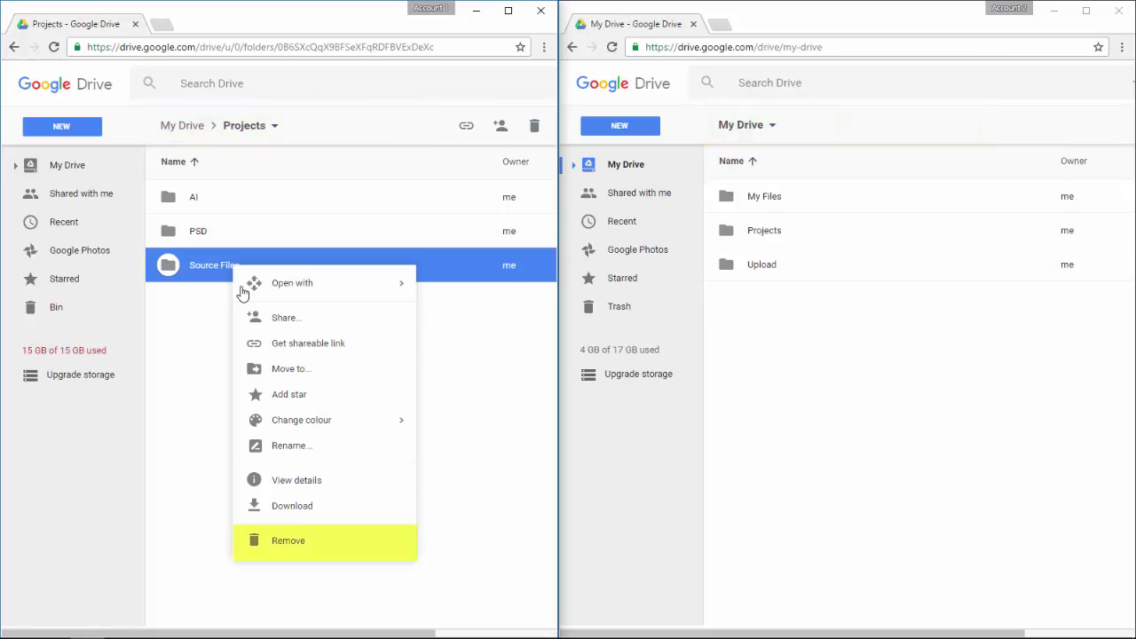
pyautogui.click(296, 543)
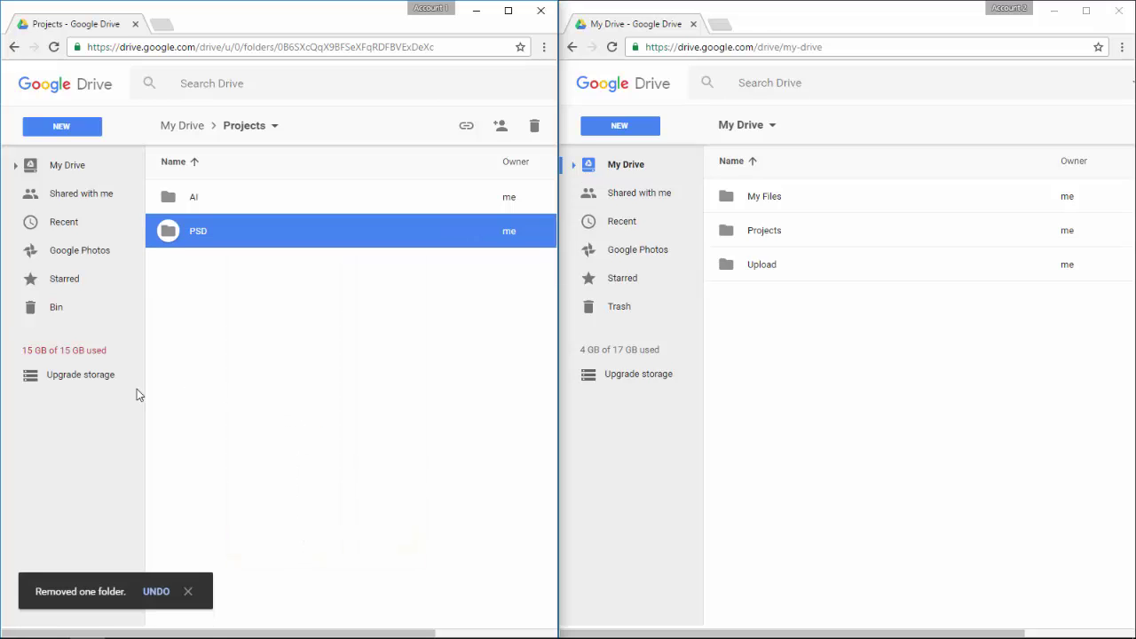
# - Delete Source Files forever from the first account's Bin
pyautogui.click(62, 307)
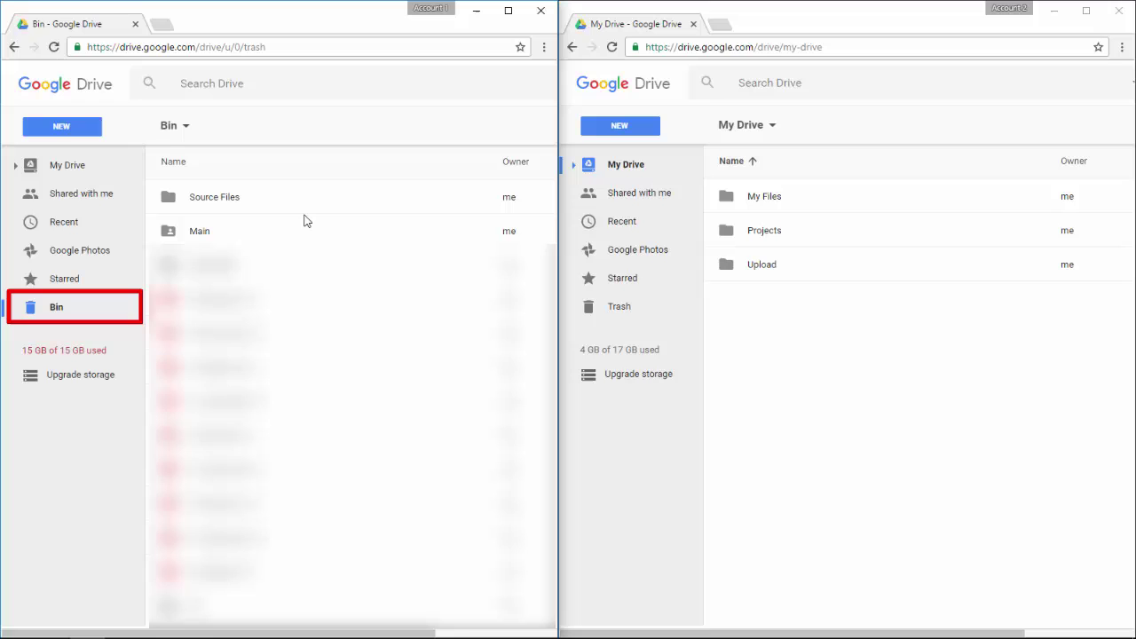
pyautogui.click(290, 197)
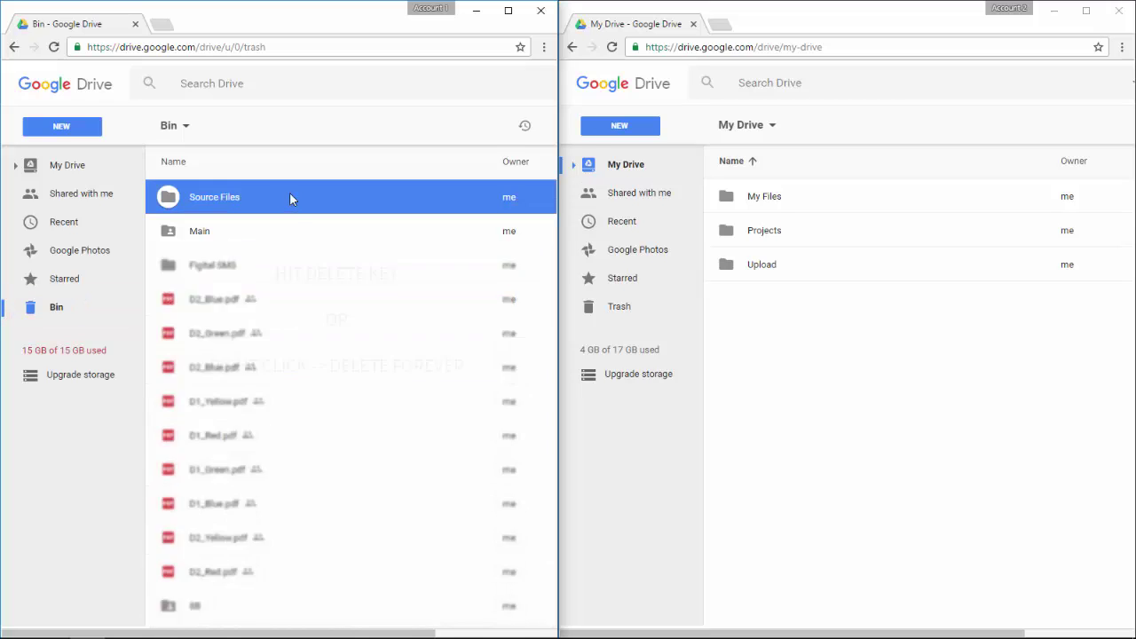
pyautogui.press('Delete')
pyautogui.click(326, 390)
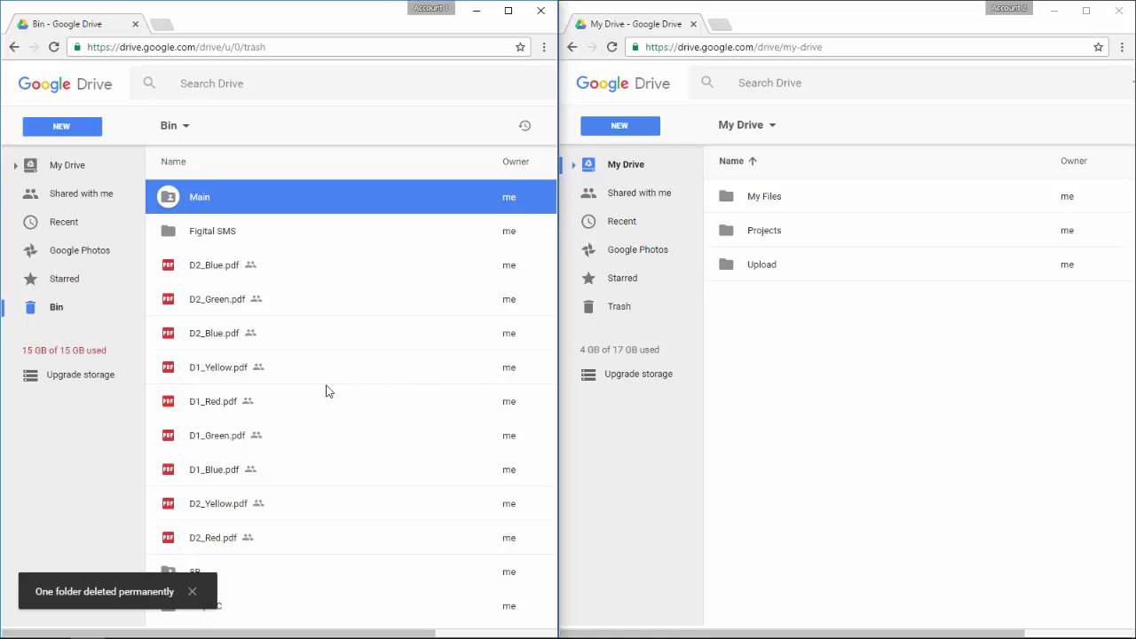
pyautogui.click(93, 83)
# - Reload both accounts' Drive pages to refresh their storage usage
pyautogui.click(53, 46)
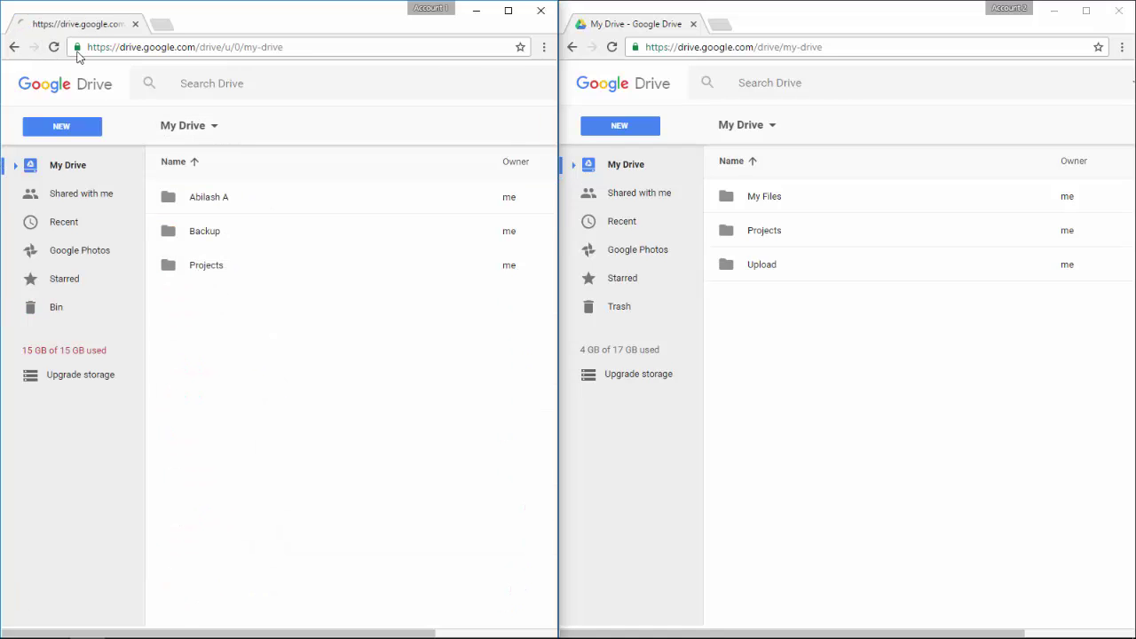
pyautogui.click(612, 47)
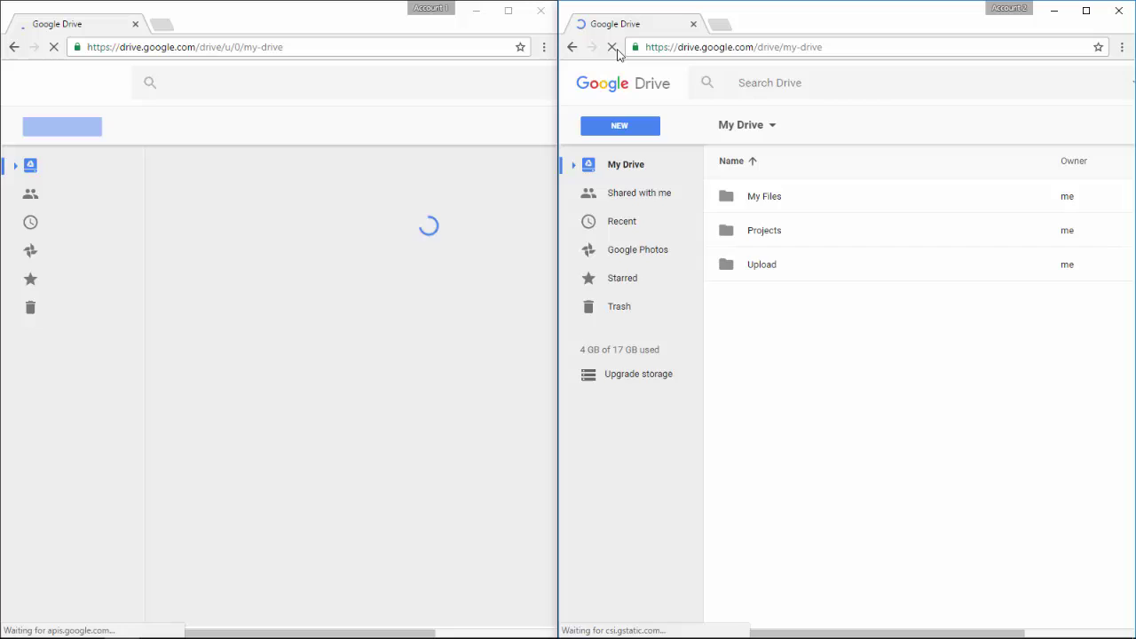